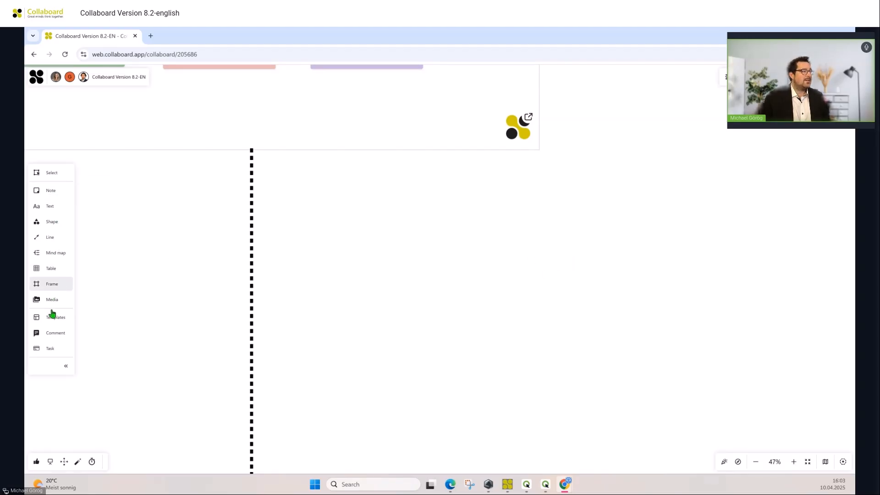
- Place a new task card on the empty area of the whiteboard and title it "Plan an Event"
left_click(51, 349)
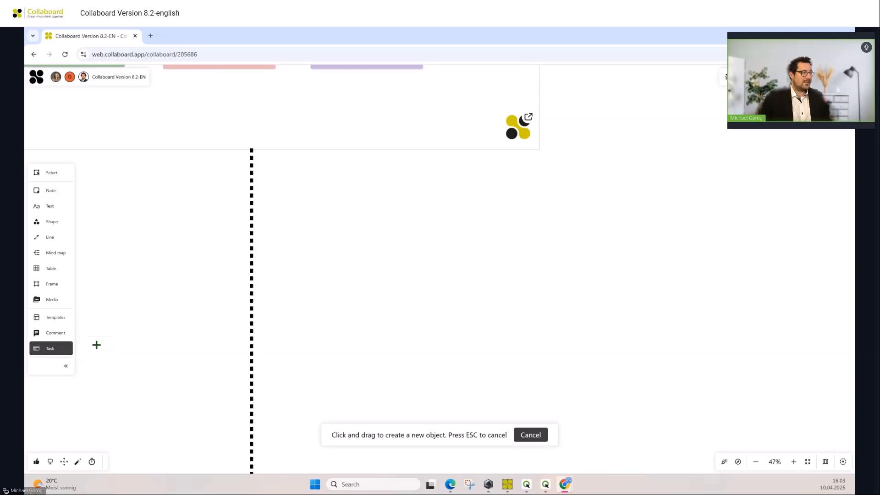
left_click(437, 285)
scroll(436, 281, "up", 6)
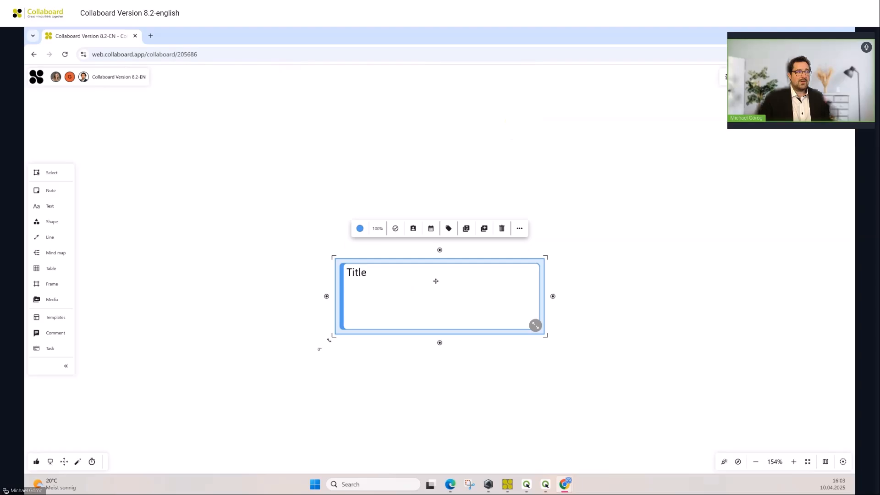
double_click(364, 277)
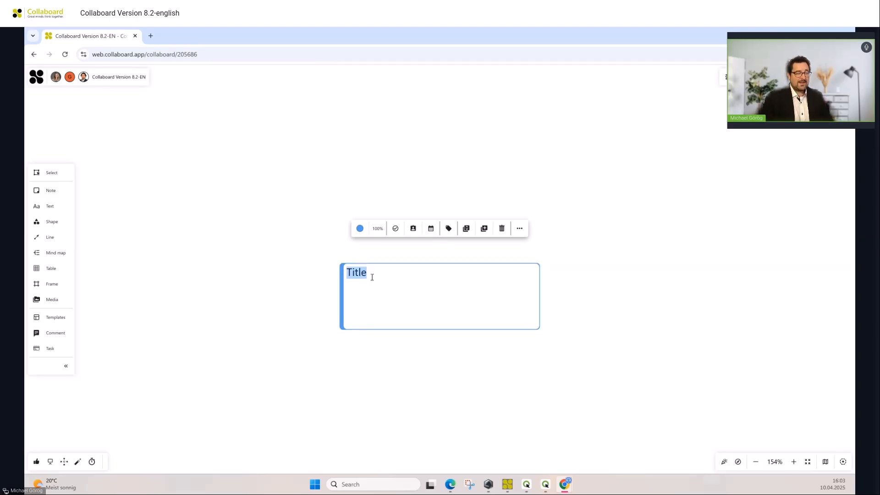
type("Plan ")
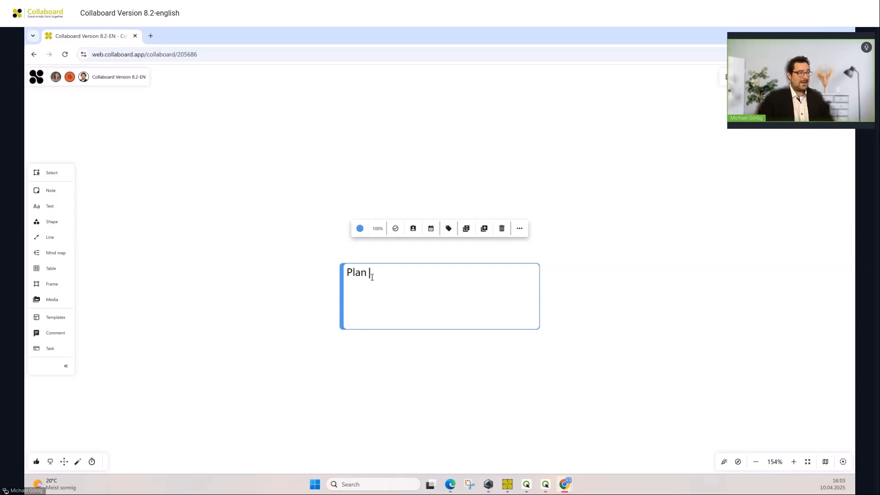
type("an Event")
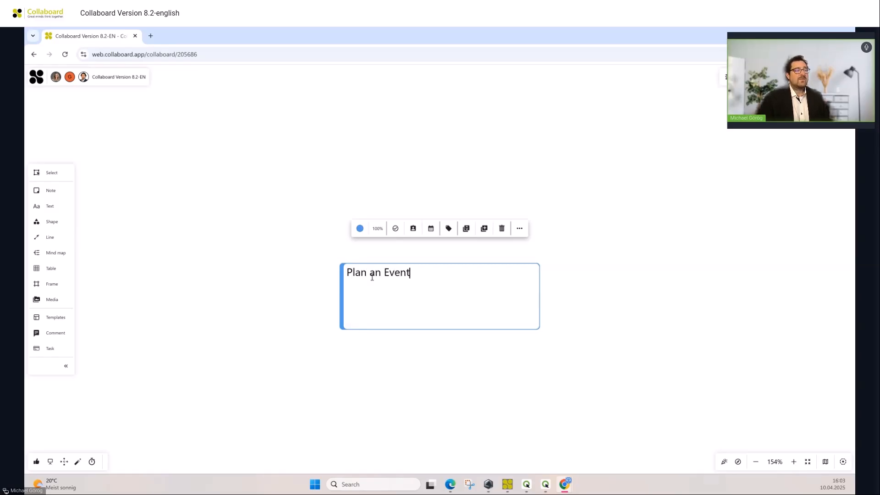
- Color the task card muted green and set its status to In progress
left_click(356, 232)
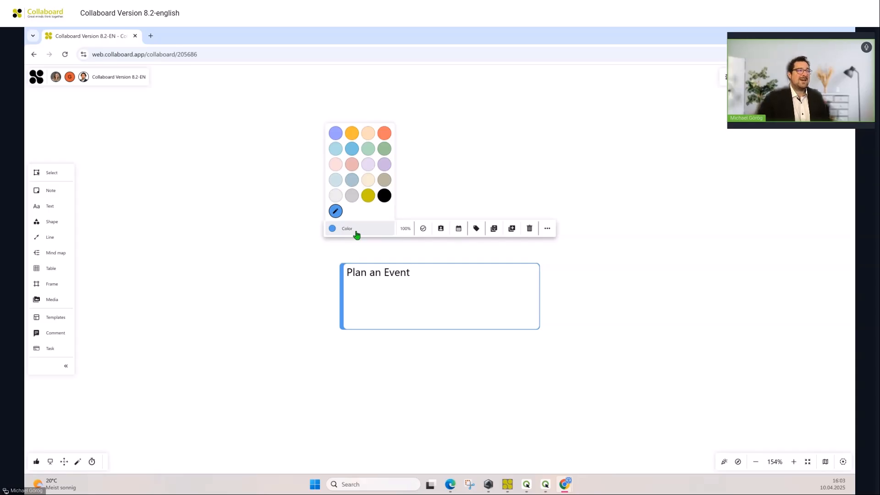
left_click(384, 149)
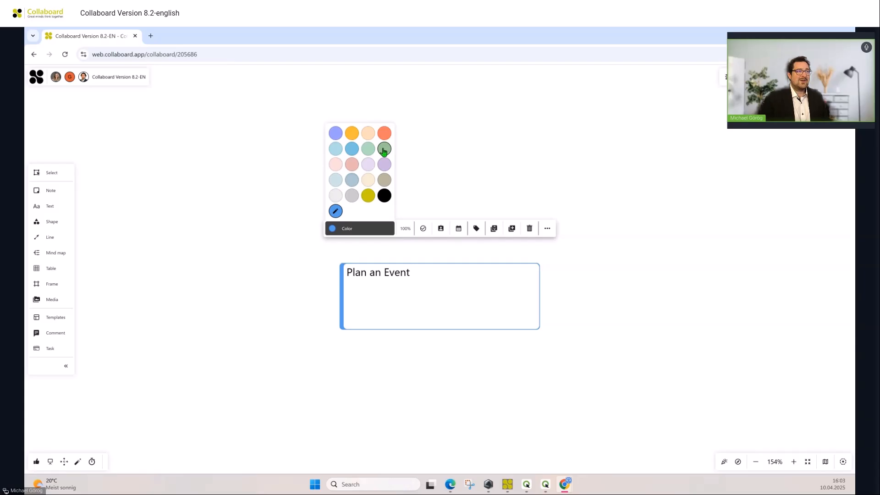
left_click(423, 229)
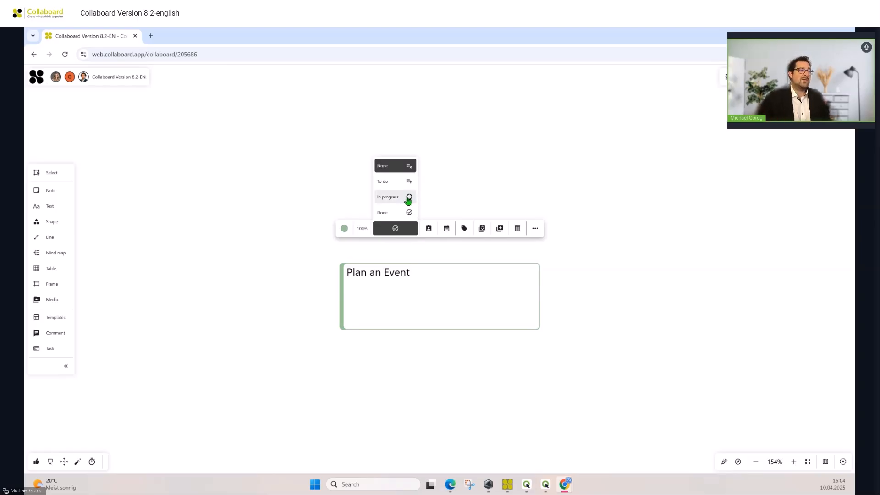
left_click(408, 201)
- Assign the "Plan an Event" task to the first team member listed below None
left_click(430, 230)
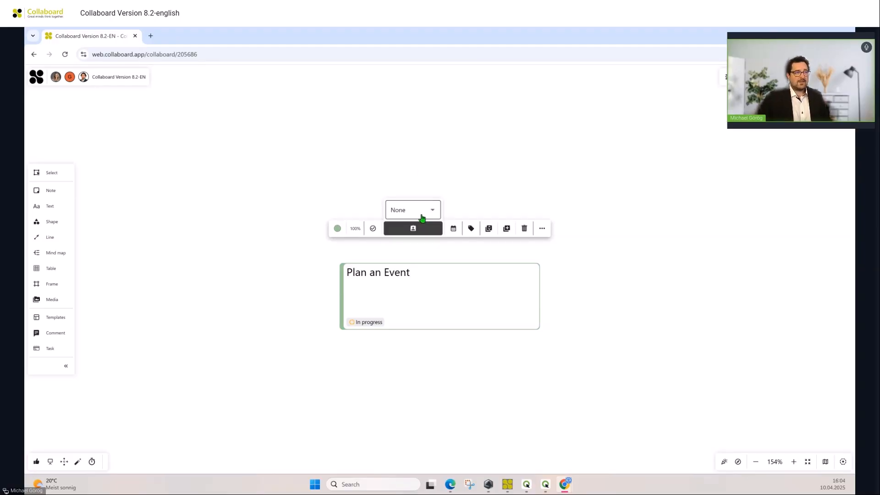
left_click(423, 217)
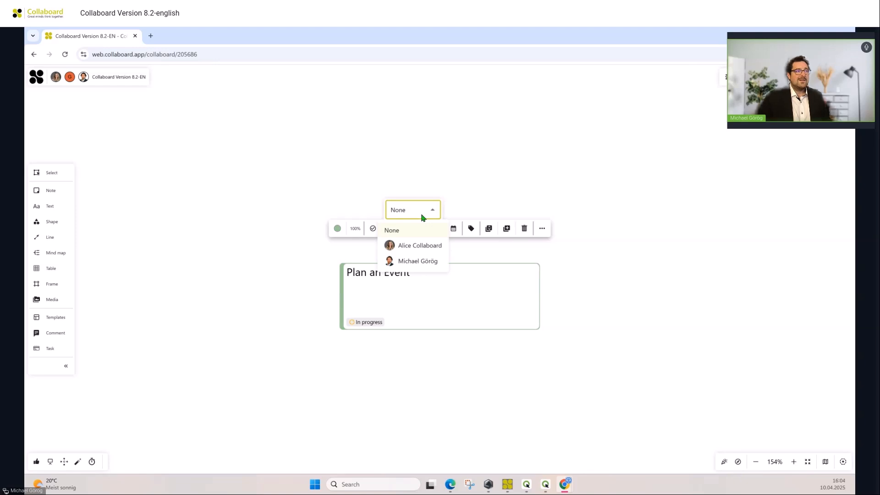
left_click(417, 245)
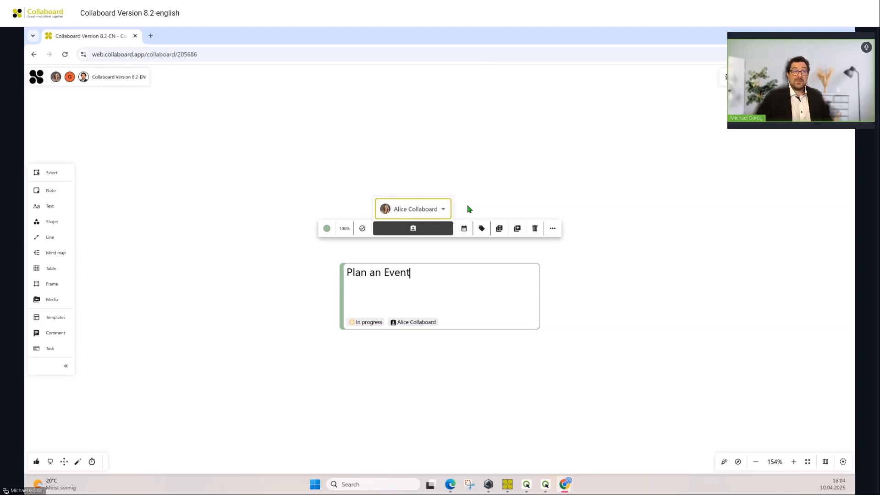
- Give the task the start date 04/10/2025 and the end date 04/17/2025
left_click(463, 229)
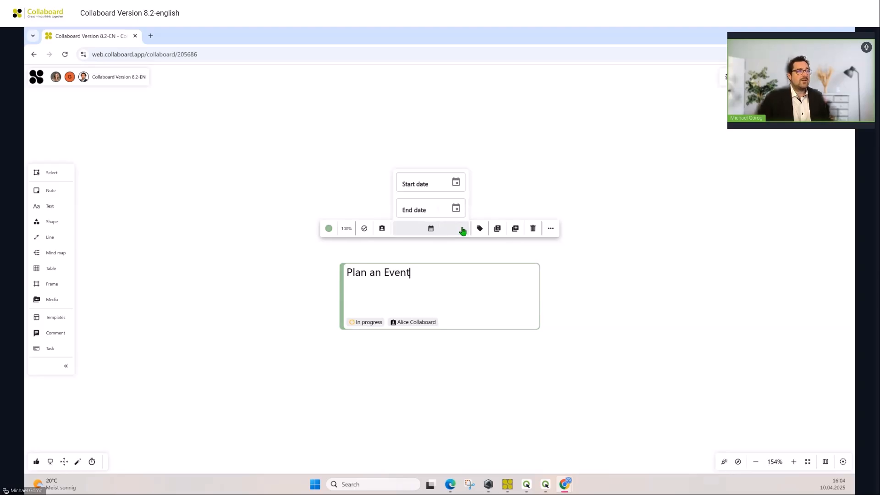
left_click(459, 188)
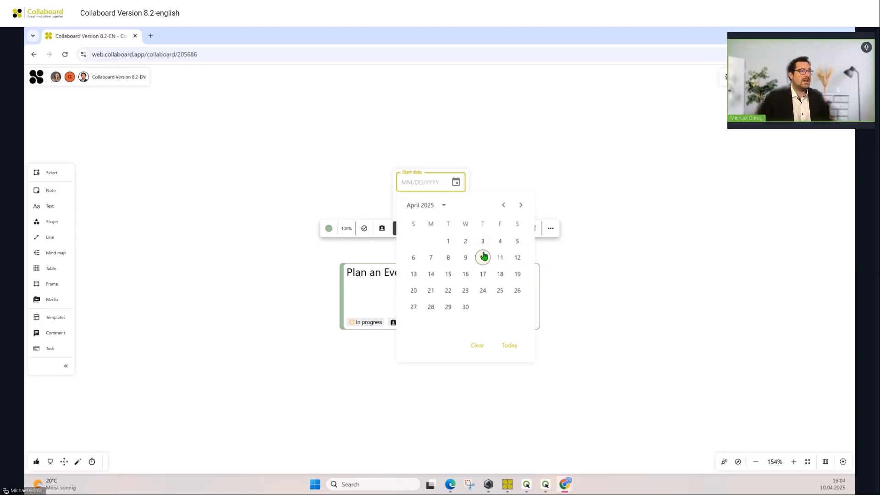
left_click(483, 257)
left_click(456, 207)
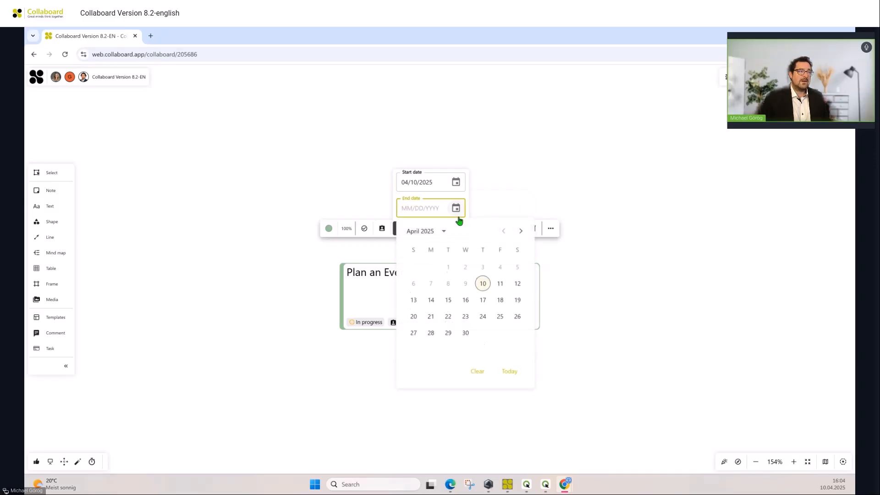
left_click(484, 300)
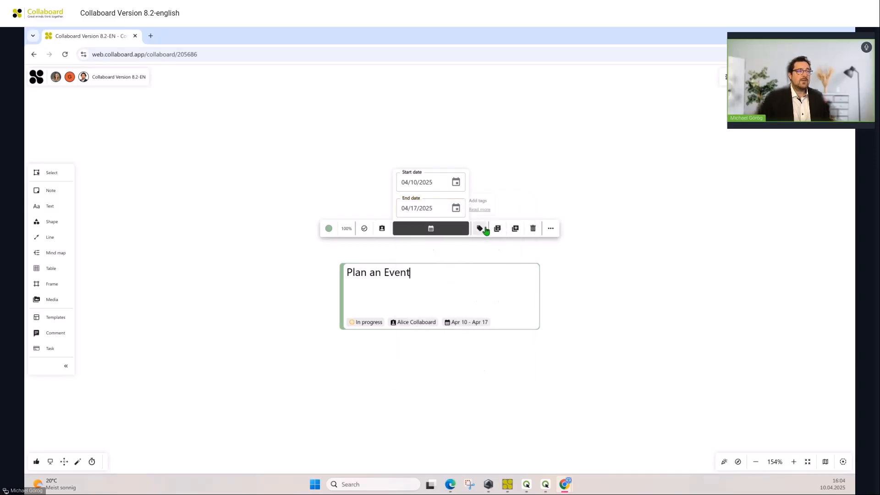
- Tag the task card with High Prio and finish editing so the whole card is selected
left_click(485, 230)
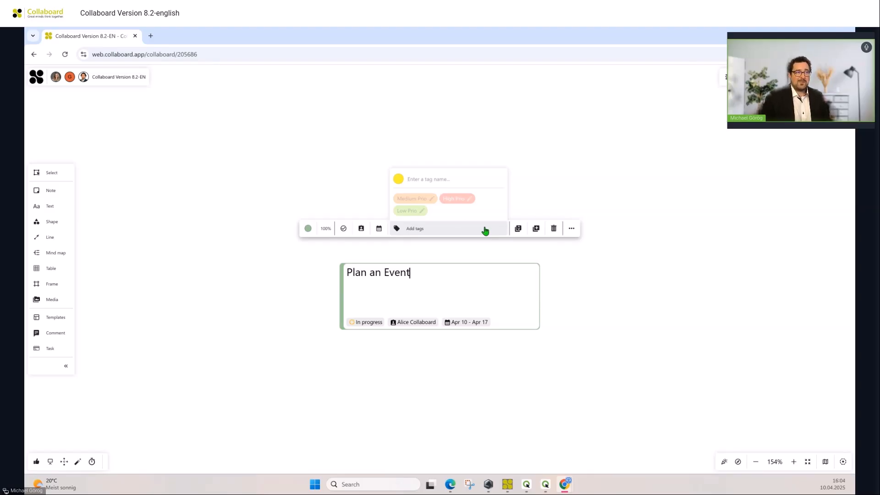
left_click(486, 231)
left_click(452, 200)
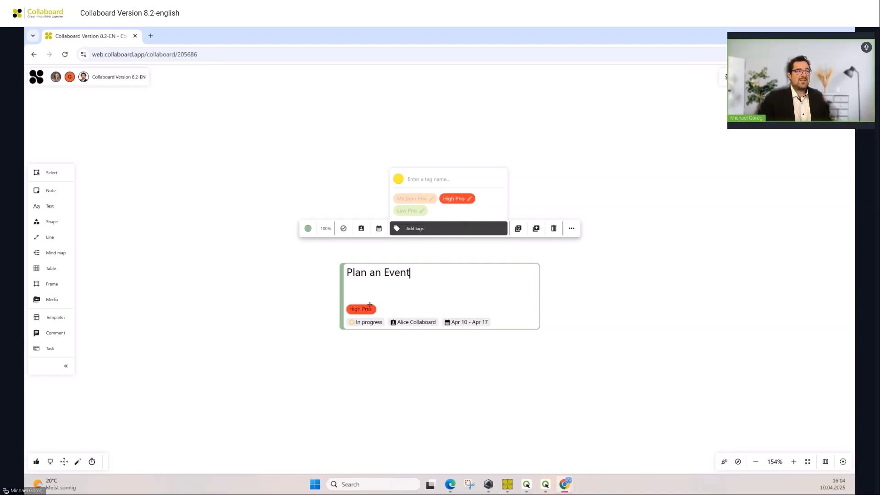
left_click(453, 258)
left_click(449, 277)
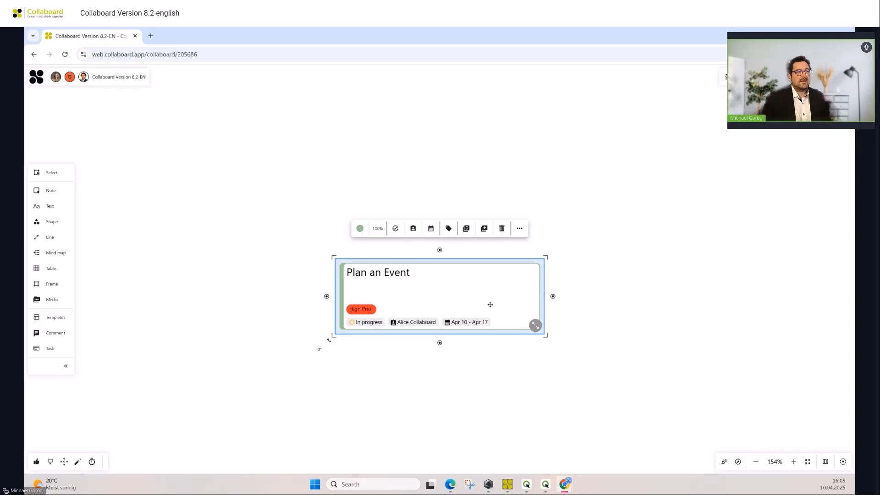
- Open the full details of the "Plan an Event" task and check which status options are available
left_click(535, 326)
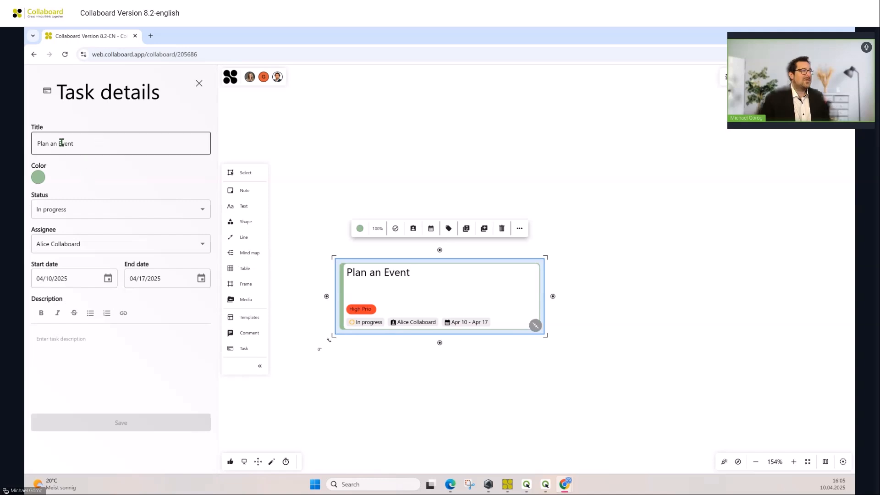
left_click(111, 210)
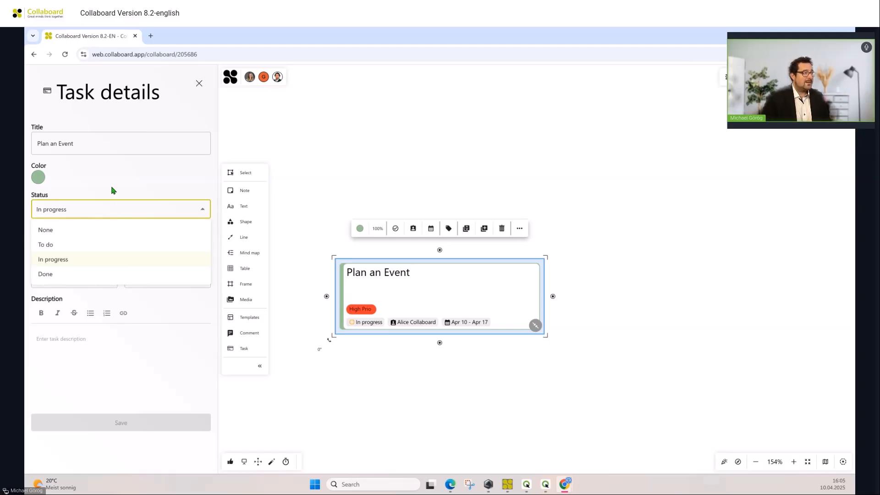
left_click(114, 192)
- Enter a task description with the lines "Create an Invitation" and "Book a venue"
left_click(98, 348)
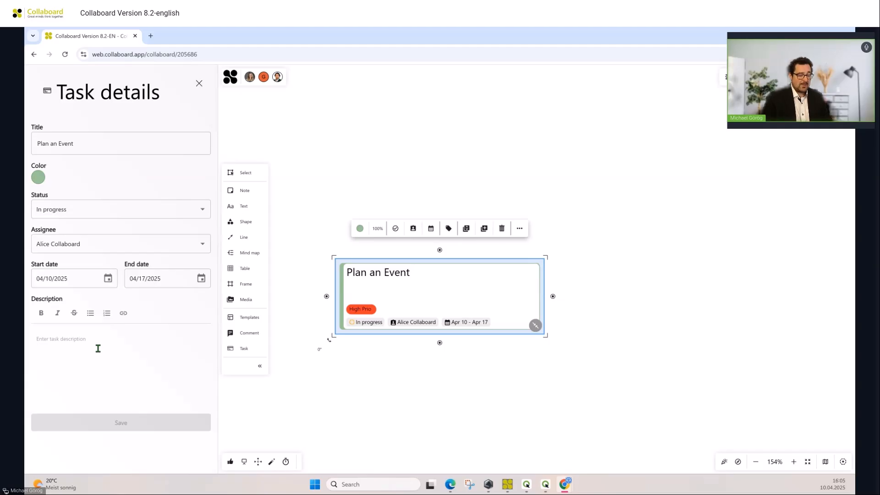
type("Creat")
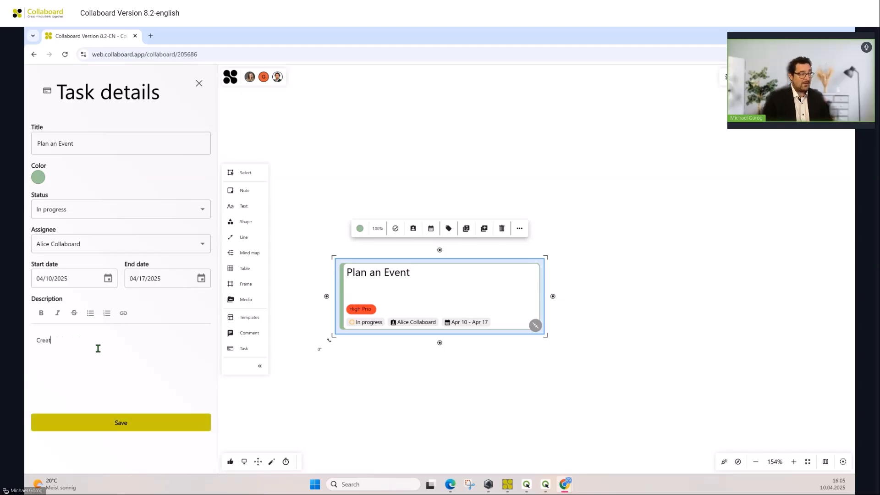
type("e an Invitti")
key("BackSpace")
key("BackSpace")
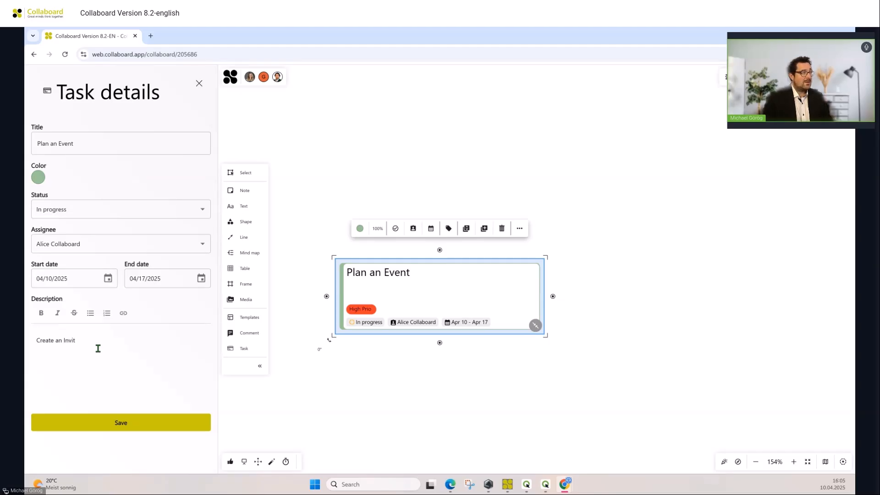
type("ation")
key("Return")
type("Book a venue")
key("Return")
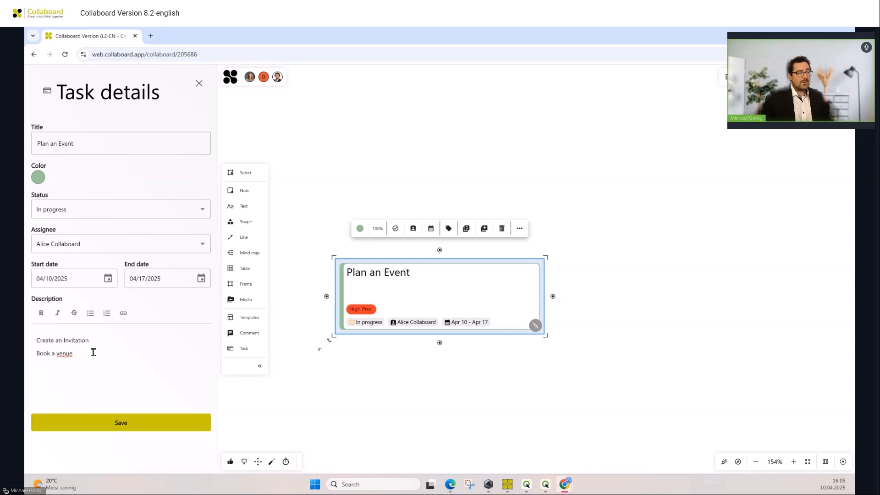
- Format both description lines as a numbered list and make their text bold
left_click_drag(93, 351, 33, 339)
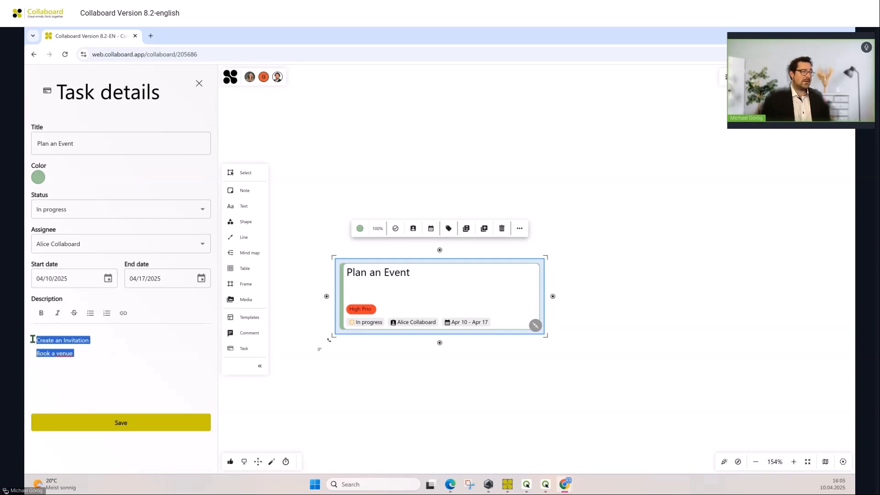
left_click(107, 313)
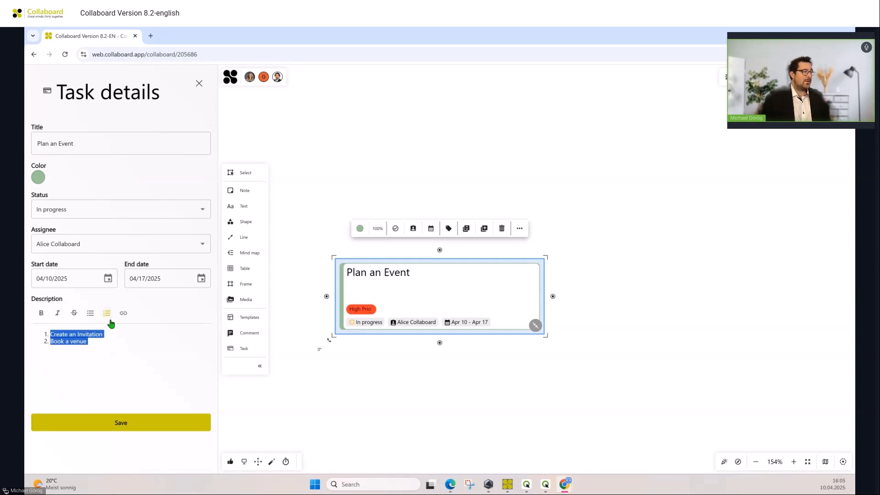
left_click(117, 337)
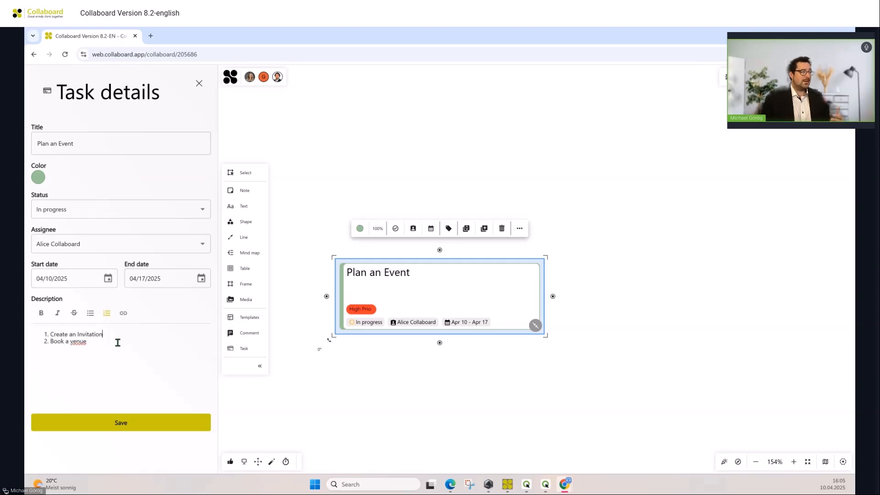
left_click_drag(117, 343, 50, 336)
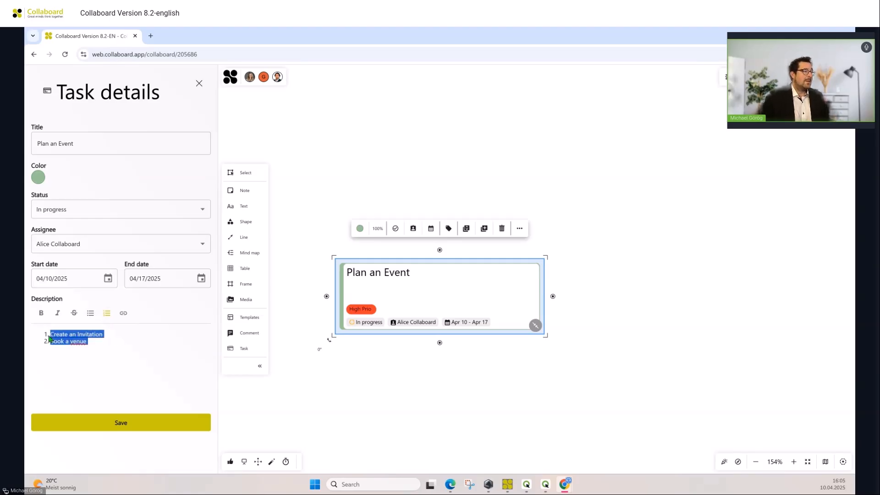
left_click(106, 351)
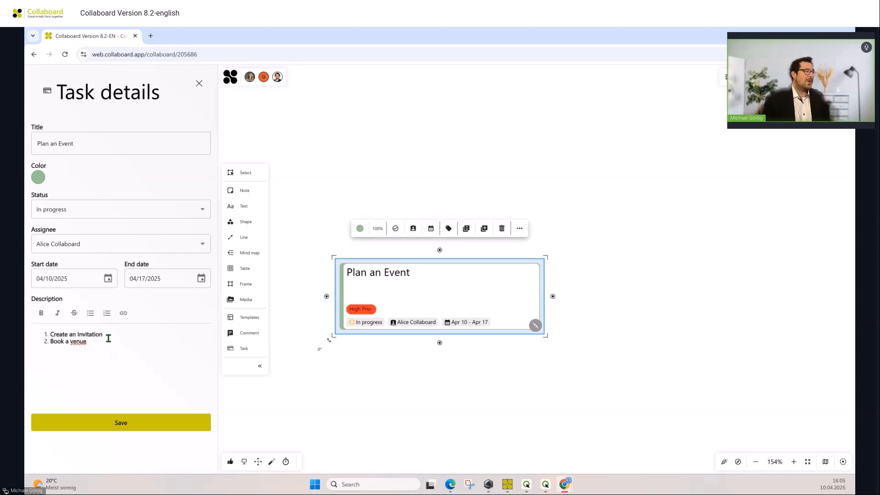
- Strike through the list item "Create an Invitation" and close the task details
left_click_drag(104, 335, 52, 337)
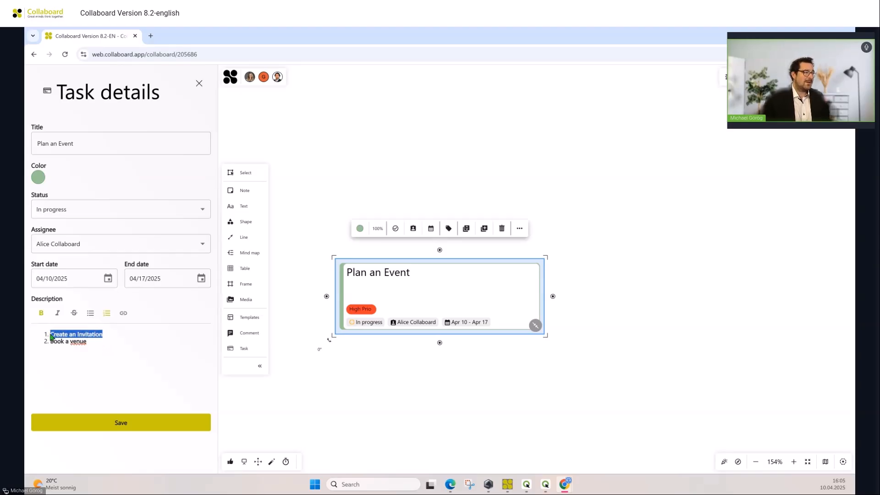
left_click(74, 315)
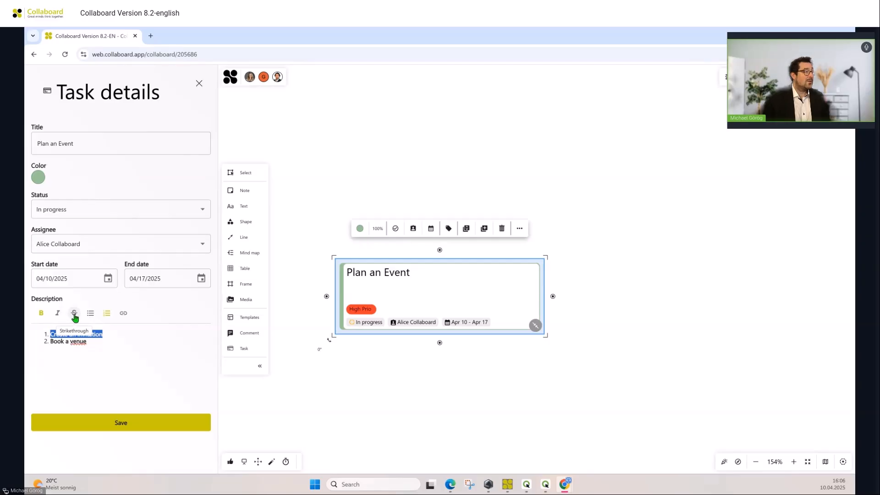
left_click(132, 336)
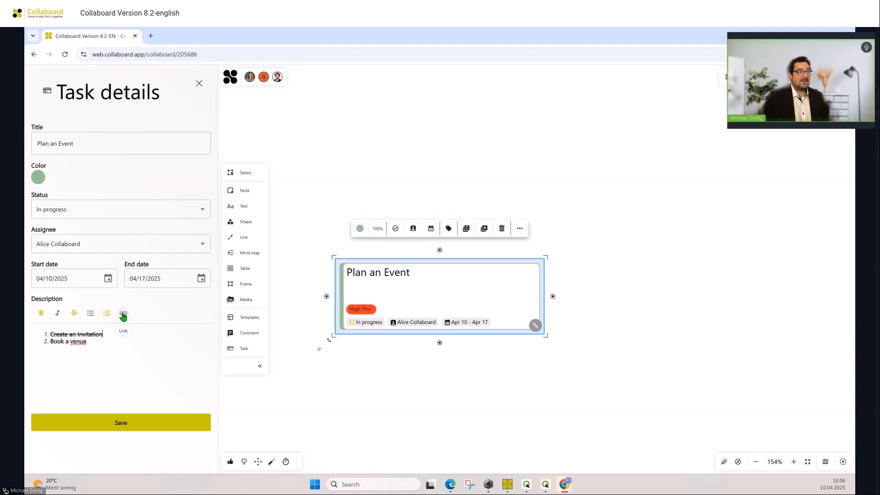
left_click(200, 84)
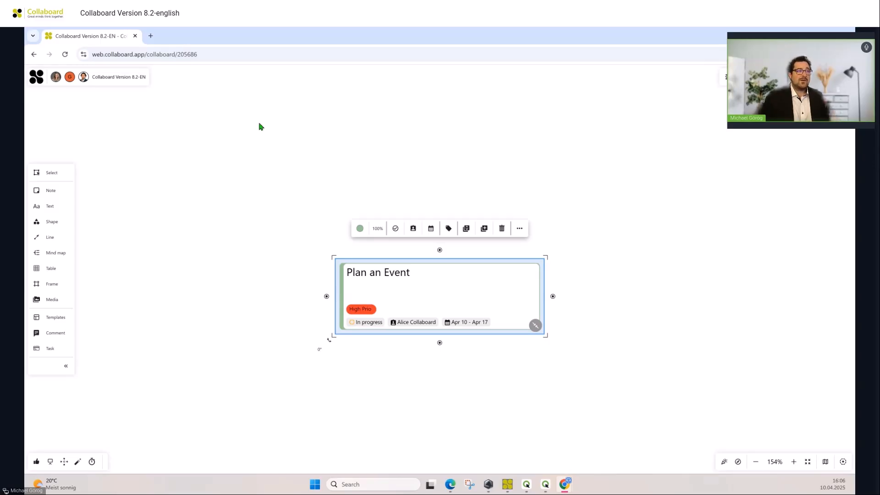
- Look through the additional actions offered for the task card, such as linking, locking and exporting, then deselect it
left_click(521, 231)
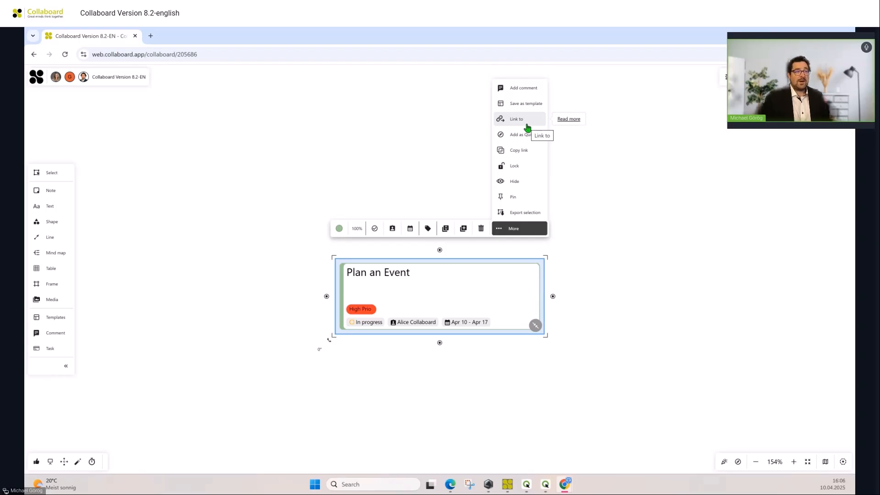
left_click(611, 205)
- Bring the "Visual project management" frame further down the whiteboard into view
scroll(410, 272, "down", 5)
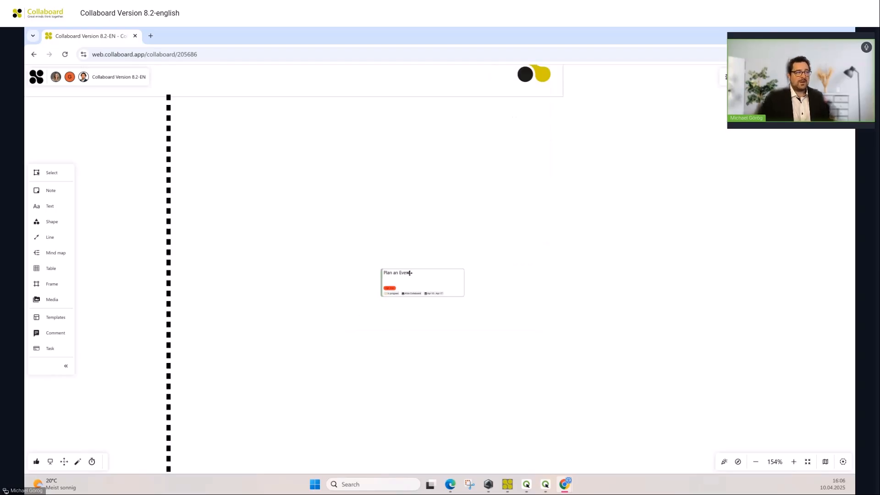
scroll(301, 401, "down", 5)
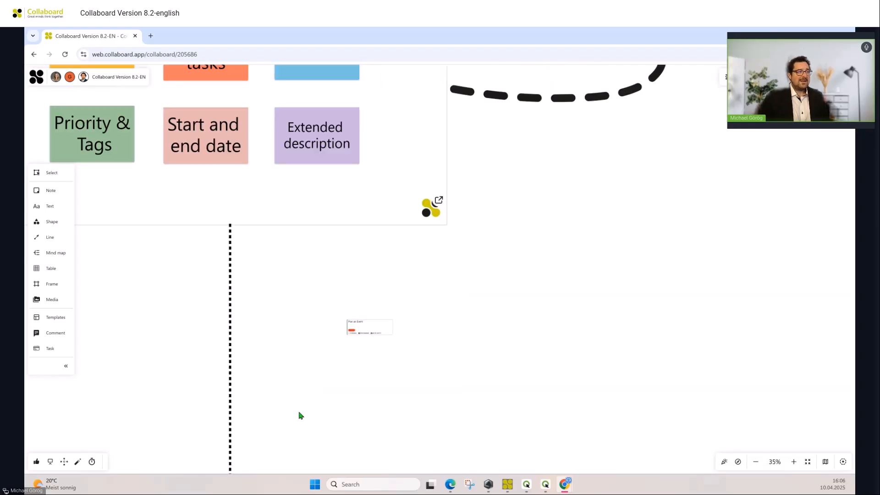
left_click_drag(301, 416, 466, 188)
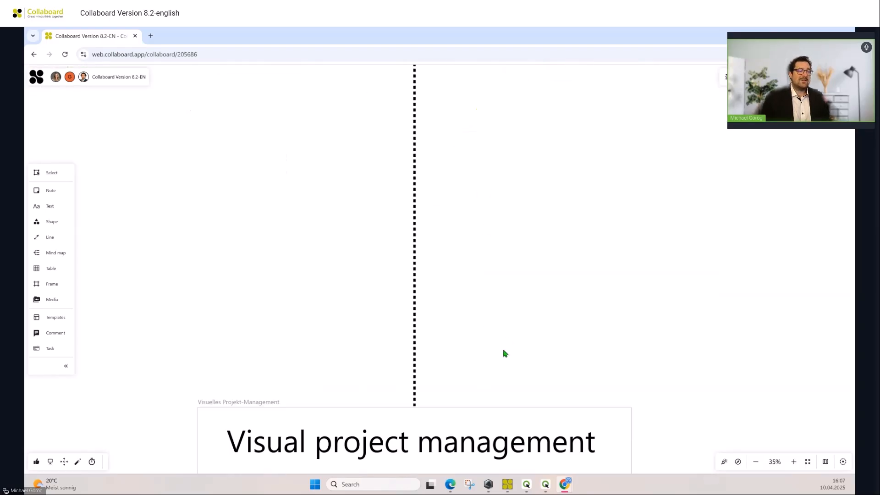
left_click_drag(504, 353, 508, 125)
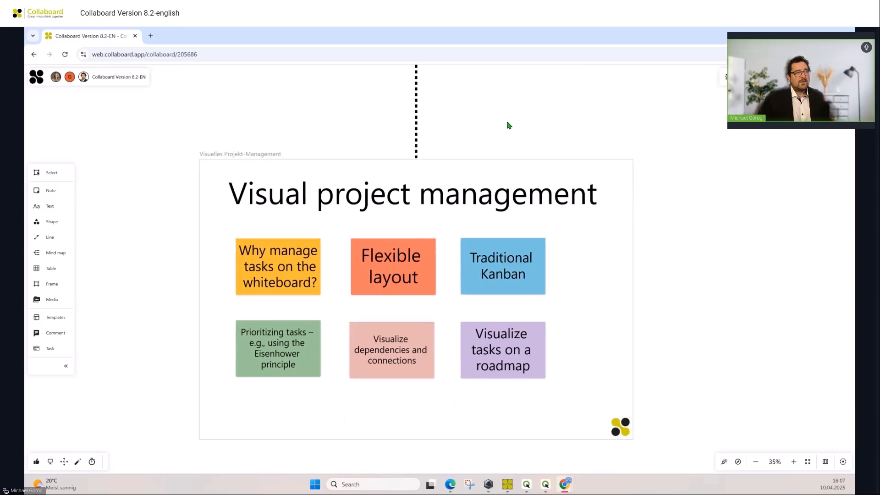